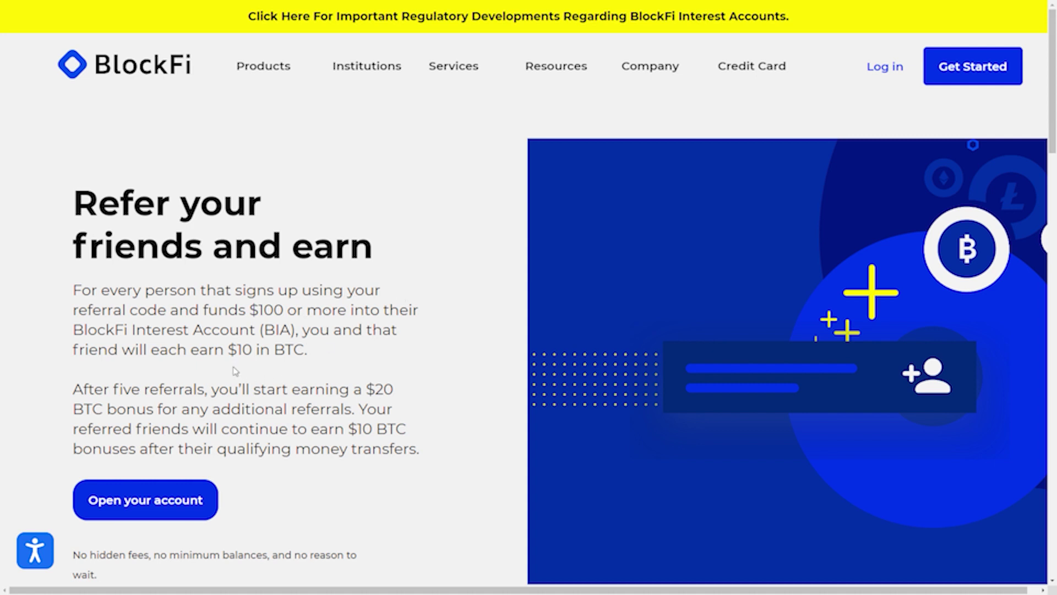
Read the refer-a-friend terms on the BlockFi page, highlighting the $20 bonus passage after five referrals
{"action": "left_click_drag", "start_coordinate": [230, 354], "coordinate": [319, 361]}
{"action": "left_click", "coordinate": [517, 289]}
{"action": "left_click_drag", "start_coordinate": [219, 395], "coordinate": [408, 395]}
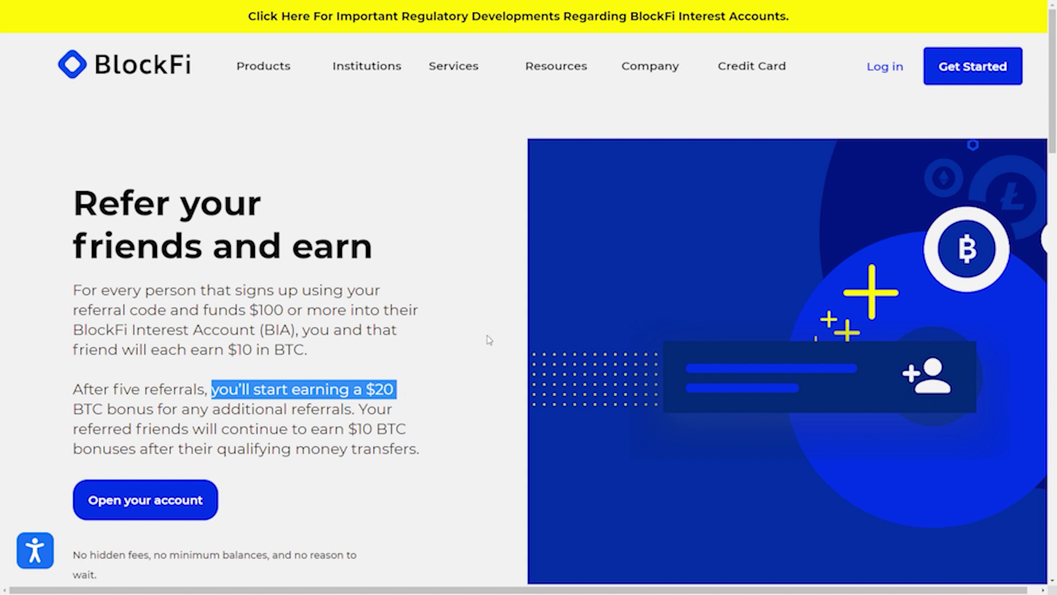
{"action": "left_click", "coordinate": [468, 359]}
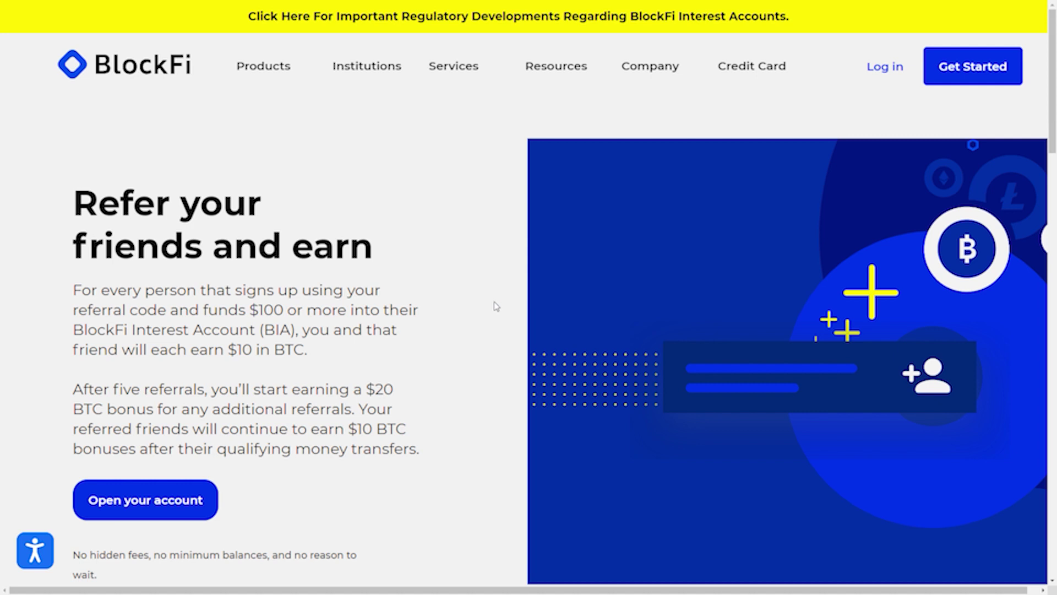
Start opening a BlockFi account and review the e-mail address verification message from BlockFi Support in Gmail
{"action": "left_click", "coordinate": [146, 516]}
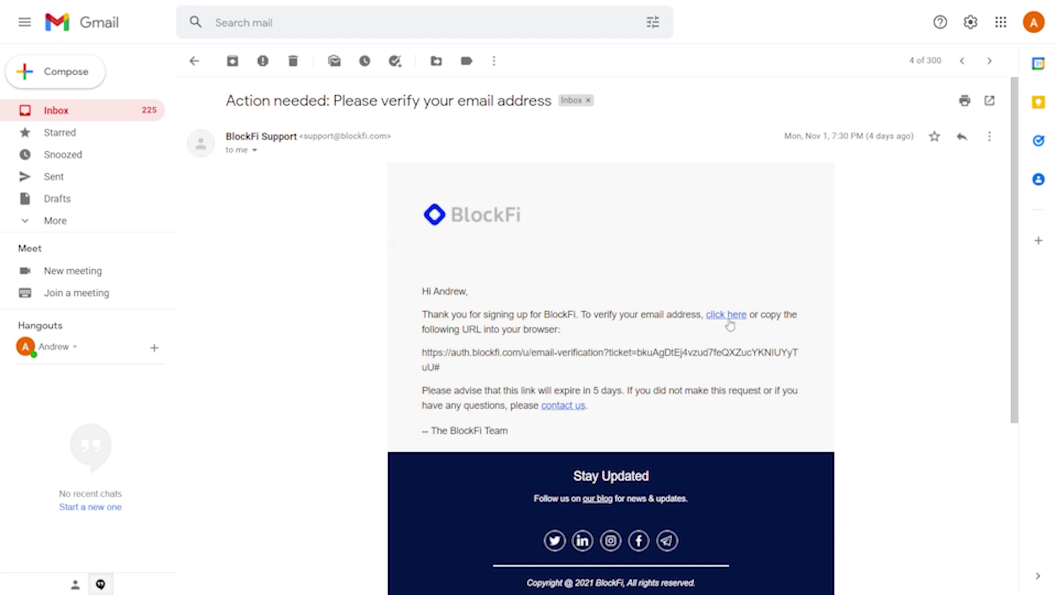
{"action": "scroll", "coordinate": [678, 416], "scroll_direction": "down", "scroll_amount": 4}
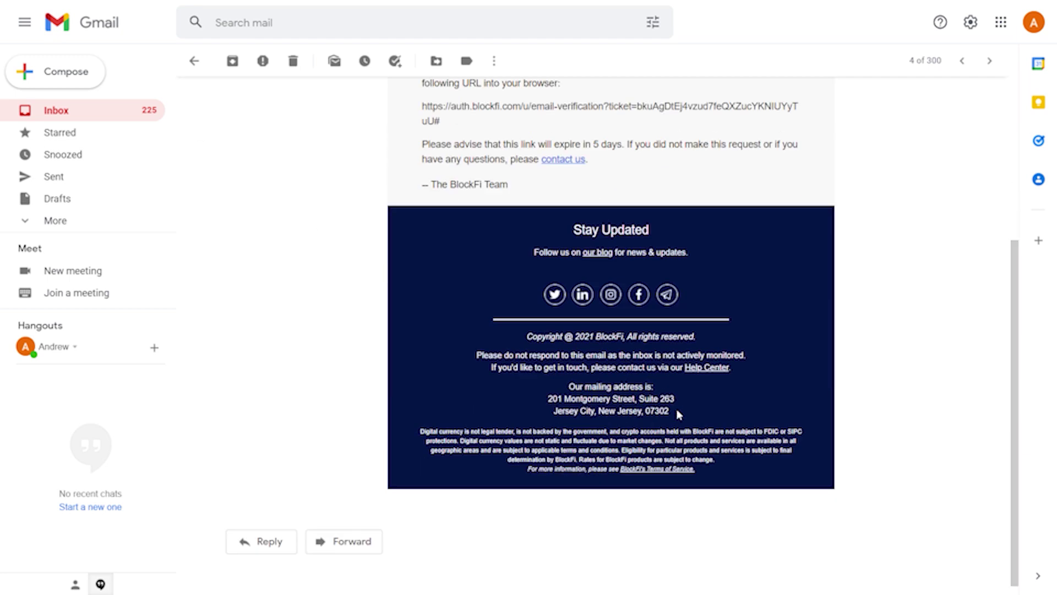
{"action": "scroll", "coordinate": [714, 388], "scroll_direction": "up", "scroll_amount": 4}
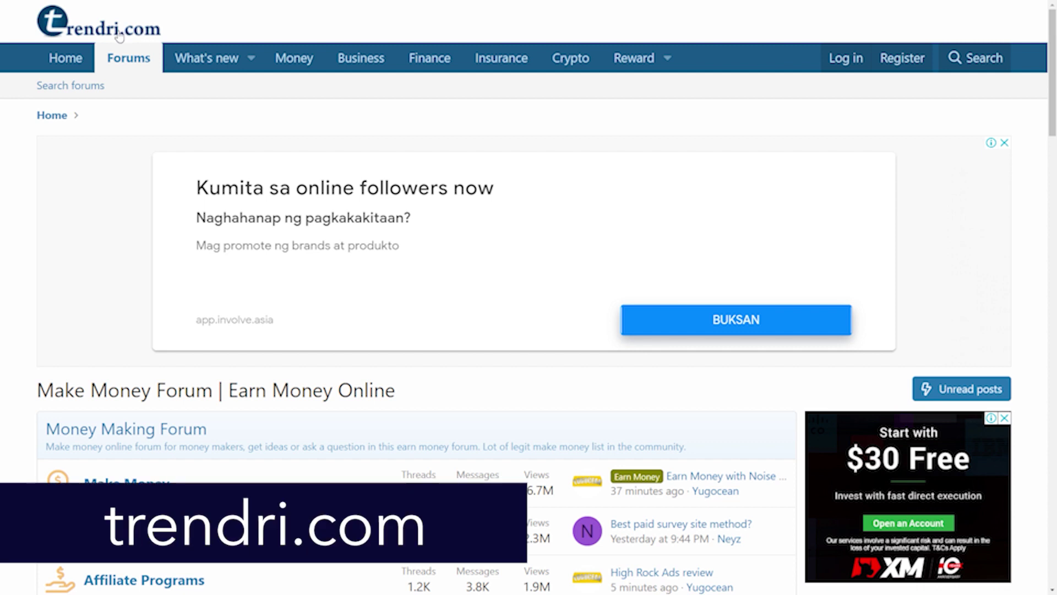
Examine the trendri.com forum categories from the Money Making Forum down to the Insurance and Cryptocurrency forums
{"action": "scroll", "coordinate": [726, 330], "scroll_direction": "down", "scroll_amount": 3}
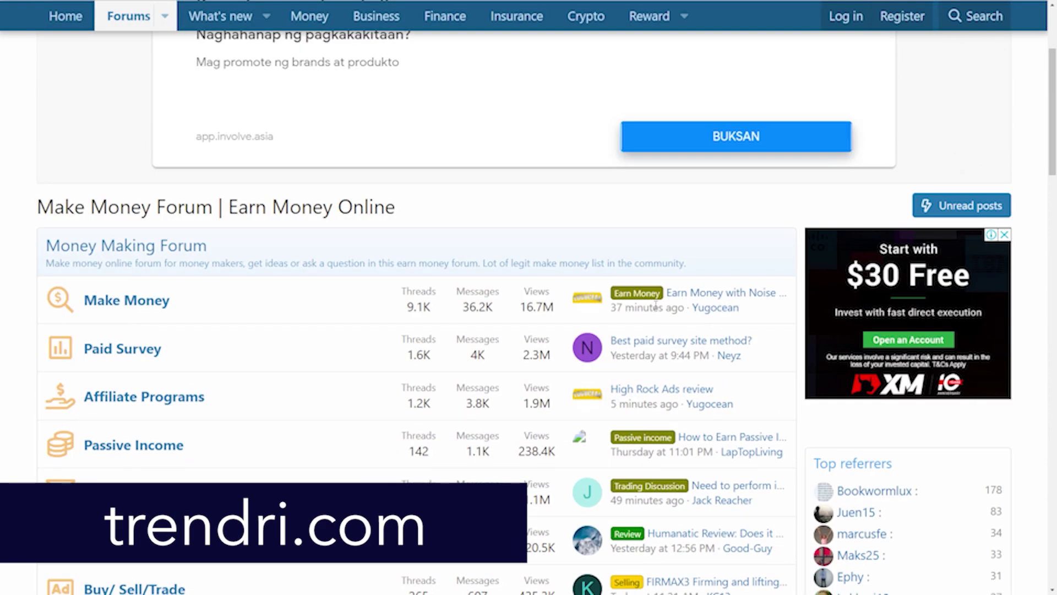
{"action": "scroll", "coordinate": [517, 326], "scroll_direction": "down", "scroll_amount": 3}
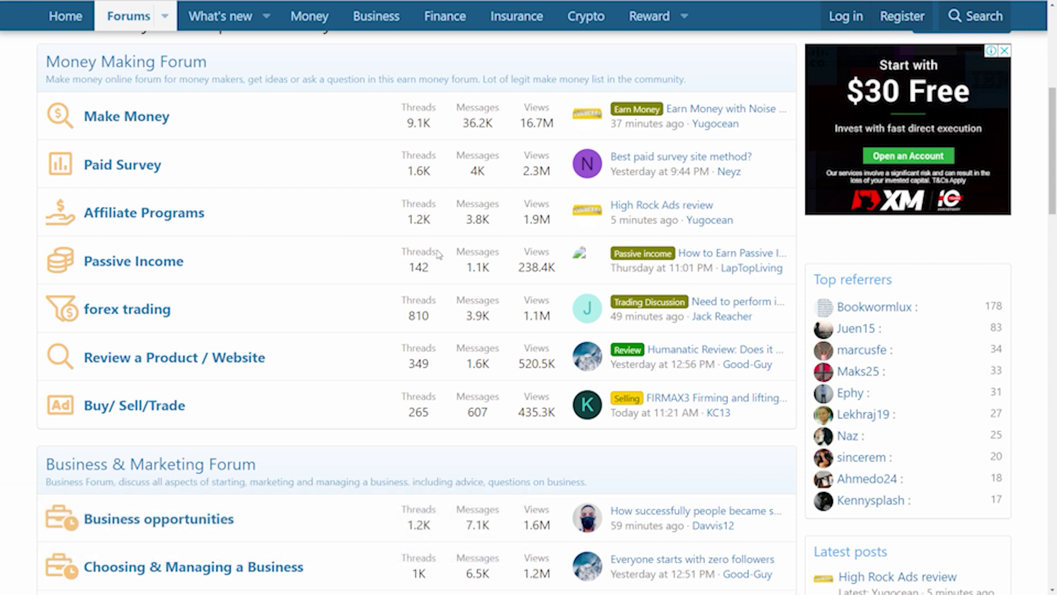
{"action": "scroll", "coordinate": [357, 253], "scroll_direction": "down", "scroll_amount": 3}
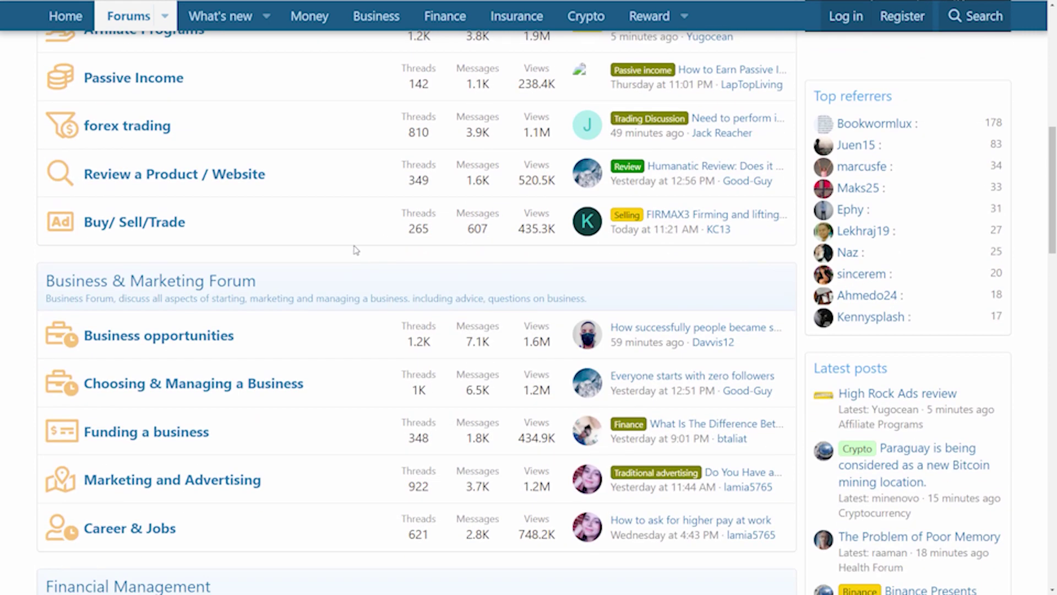
{"action": "scroll", "coordinate": [356, 250], "scroll_direction": "down", "scroll_amount": 3}
{"action": "scroll", "coordinate": [355, 250], "scroll_direction": "down", "scroll_amount": 3}
{"action": "scroll", "coordinate": [363, 232], "scroll_direction": "down", "scroll_amount": 7}
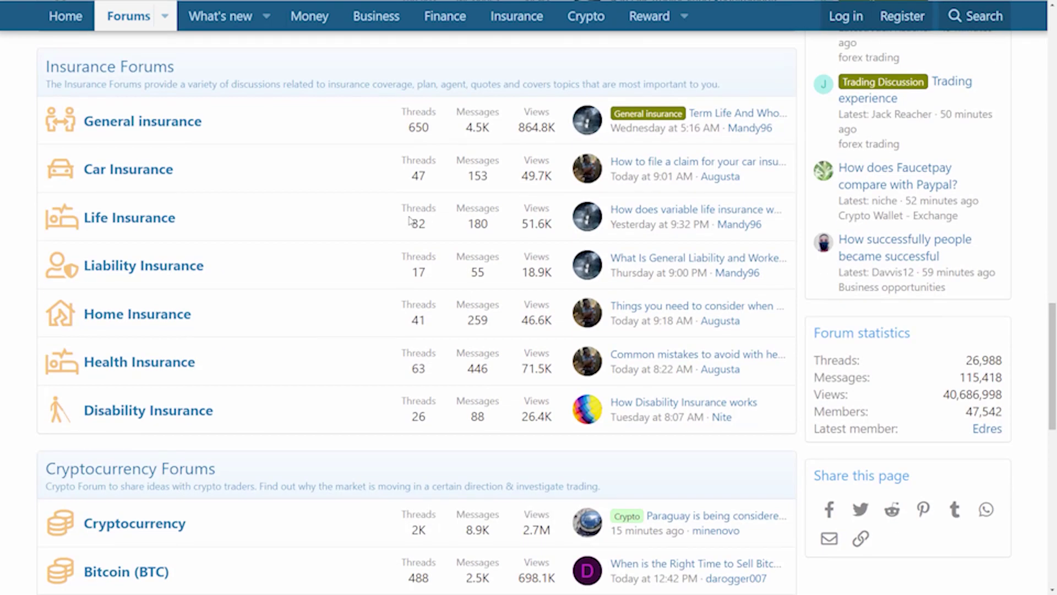
{"action": "scroll", "coordinate": [410, 220], "scroll_direction": "up", "scroll_amount": 15}
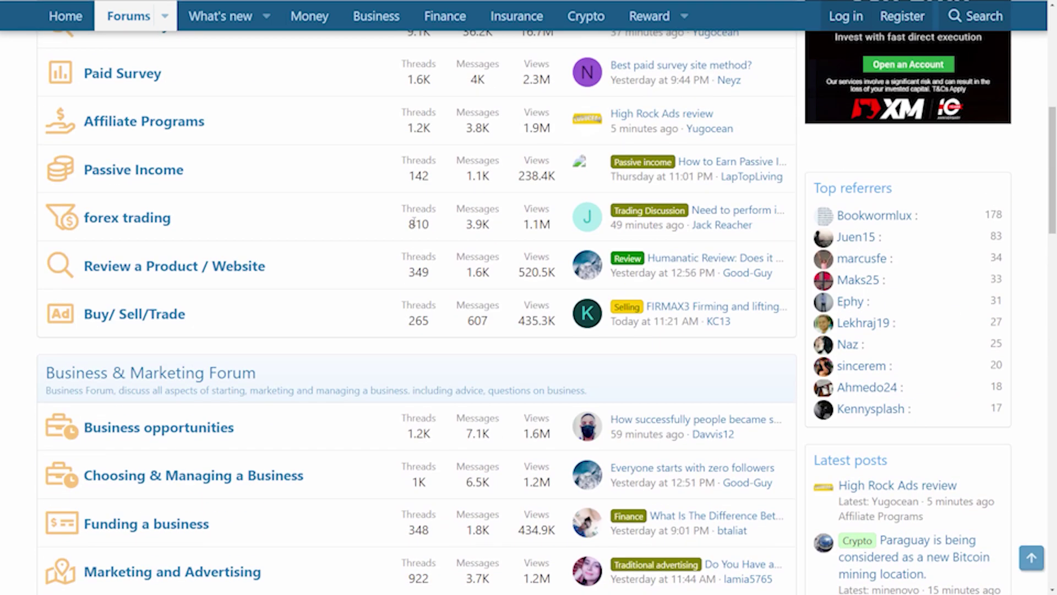
{"action": "scroll", "coordinate": [413, 221], "scroll_direction": "up", "scroll_amount": 6}
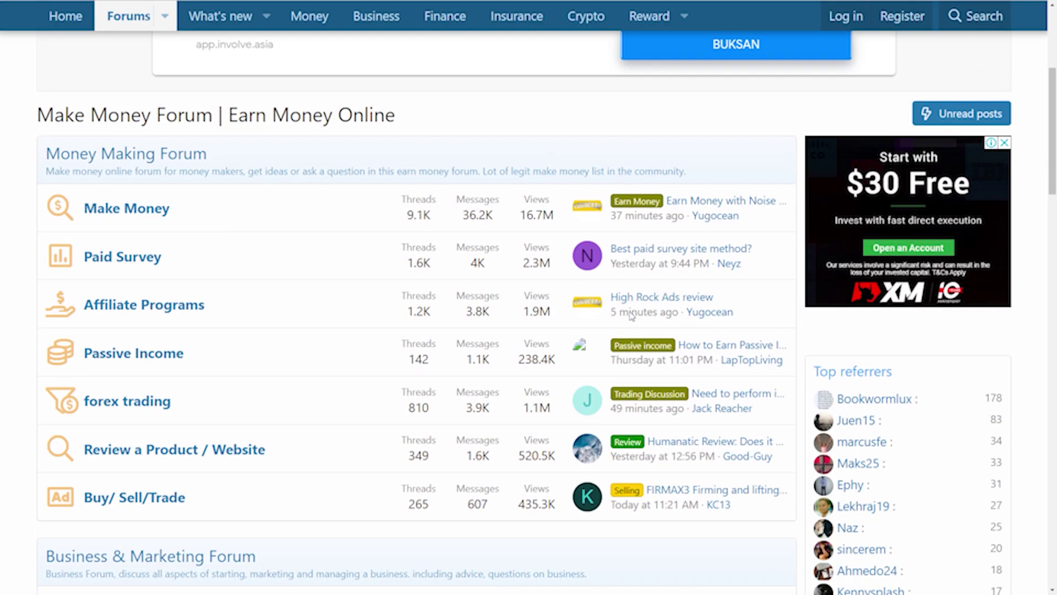
Look through the complete forum list on trendri.com down to the Webmaster and Off Topic Discussion sections
{"action": "scroll", "coordinate": [634, 317], "scroll_direction": "down", "scroll_amount": 5}
{"action": "scroll", "coordinate": [635, 316], "scroll_direction": "down", "scroll_amount": 8}
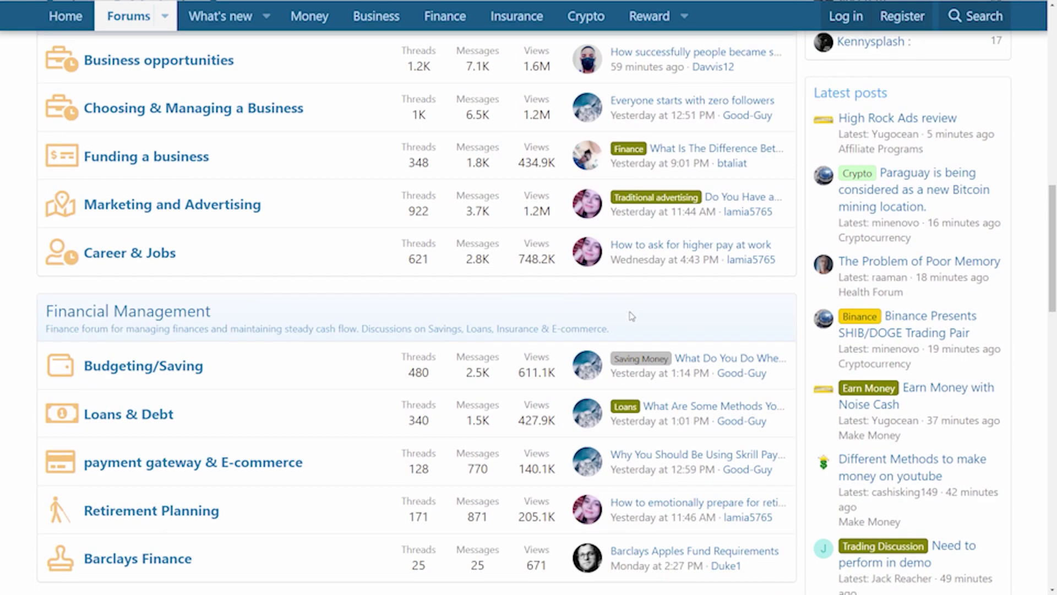
{"action": "scroll", "coordinate": [633, 317], "scroll_direction": "down", "scroll_amount": 10}
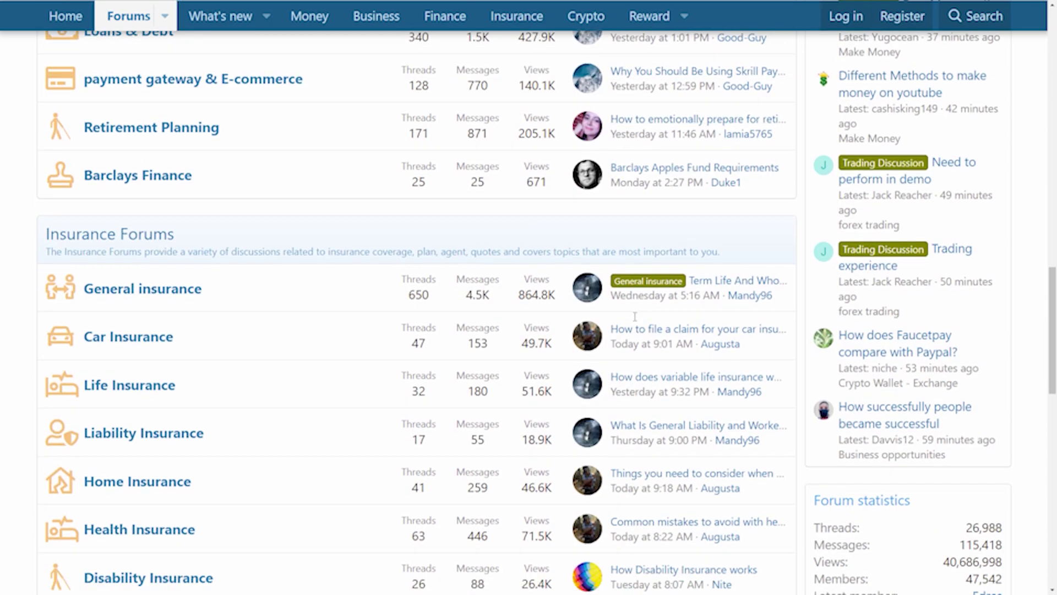
{"action": "scroll", "coordinate": [635, 318], "scroll_direction": "down", "scroll_amount": 9}
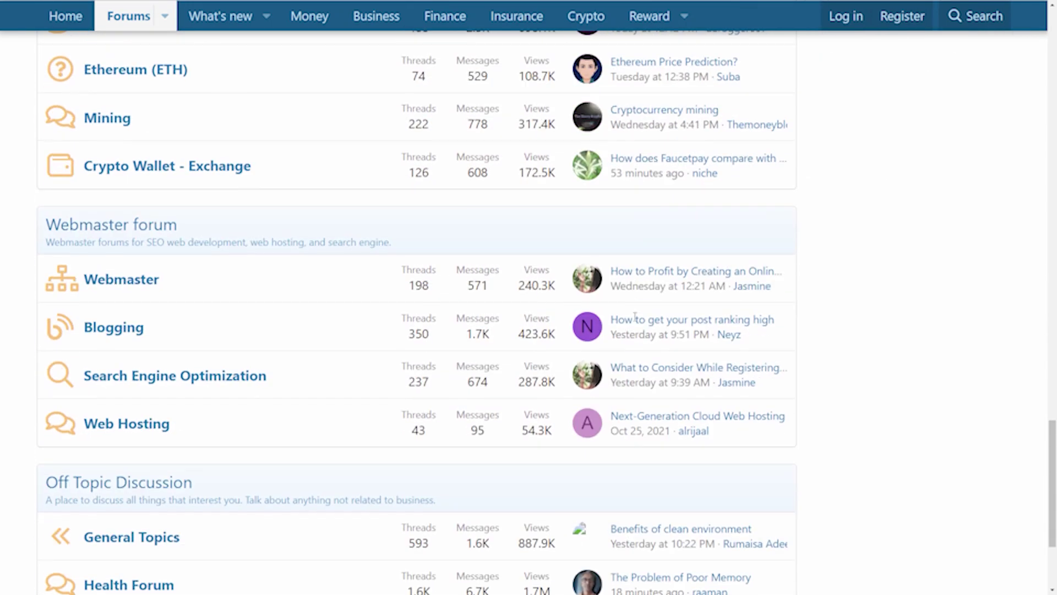
{"action": "scroll", "coordinate": [633, 316], "scroll_direction": "up", "scroll_amount": 7}
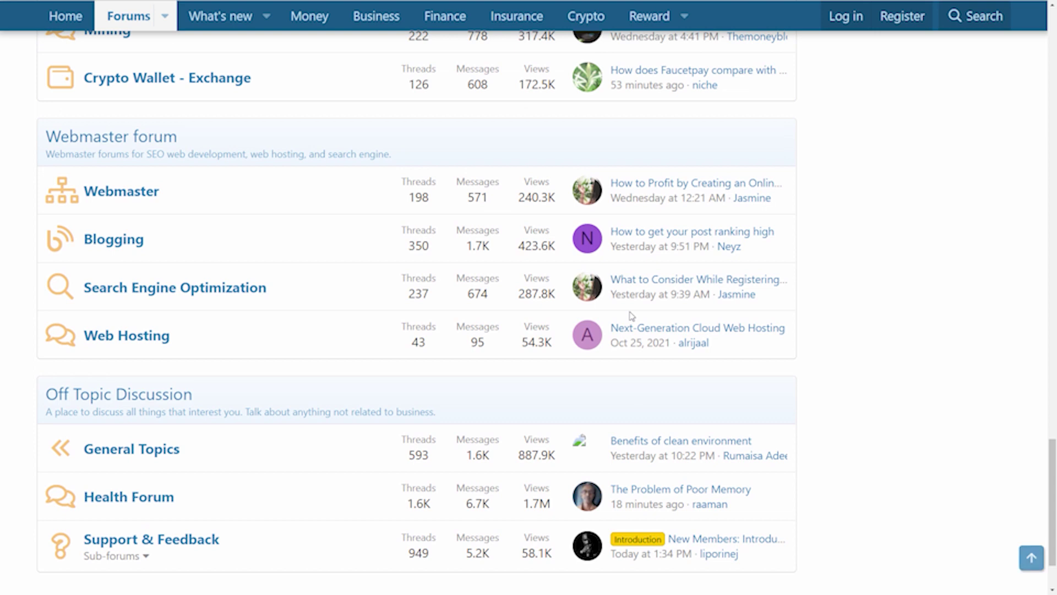
{"action": "scroll", "coordinate": [635, 315], "scroll_direction": "up", "scroll_amount": 10}
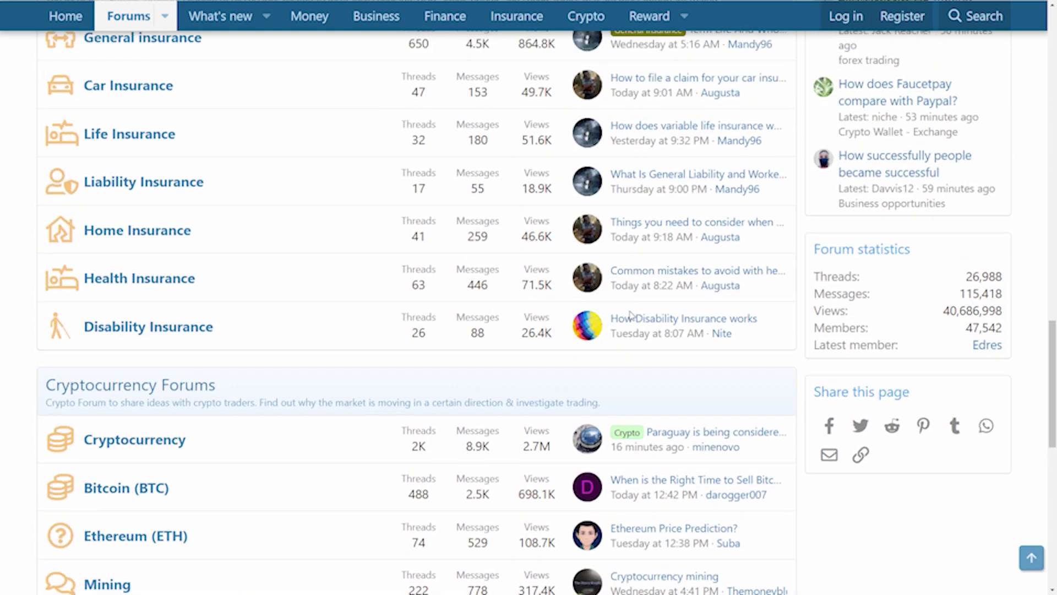
{"action": "scroll", "coordinate": [635, 317], "scroll_direction": "up", "scroll_amount": 7}
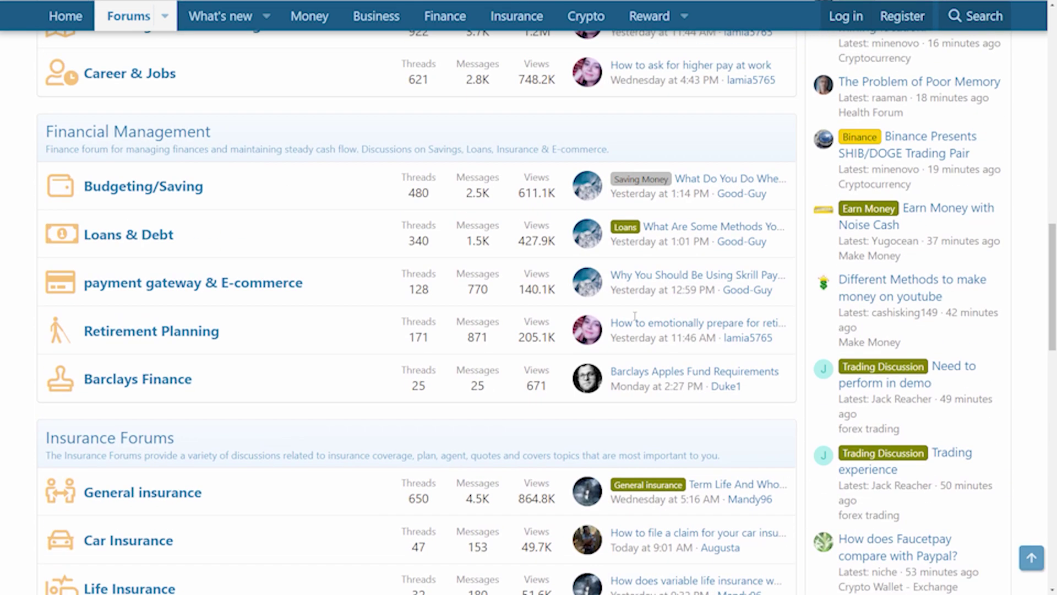
{"action": "scroll", "coordinate": [632, 316], "scroll_direction": "up", "scroll_amount": 9}
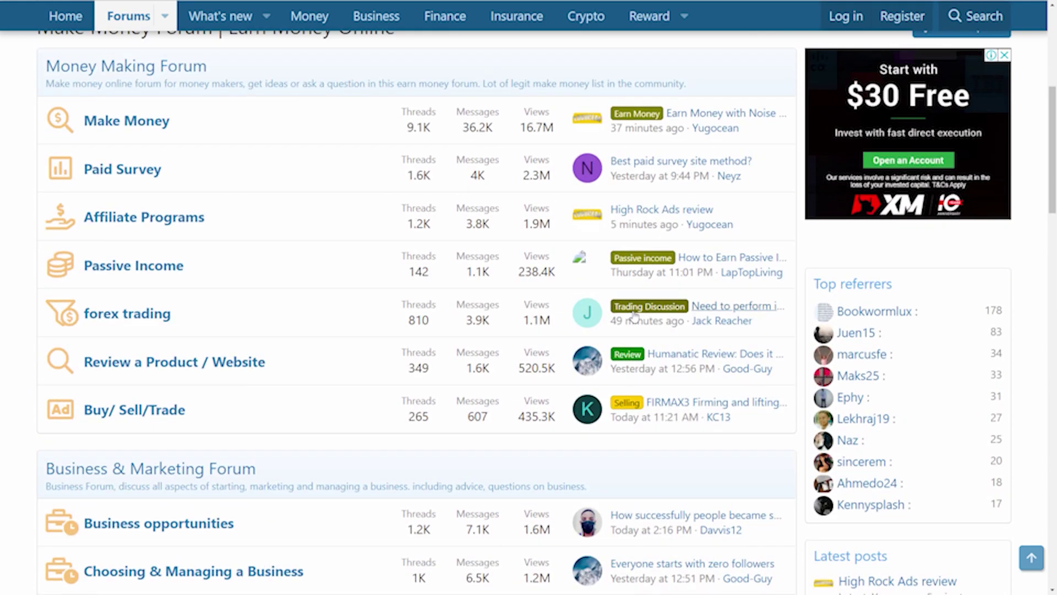
{"action": "scroll", "coordinate": [635, 315], "scroll_direction": "up", "scroll_amount": 4}
{"action": "scroll", "coordinate": [635, 316], "scroll_direction": "up", "scroll_amount": 4}
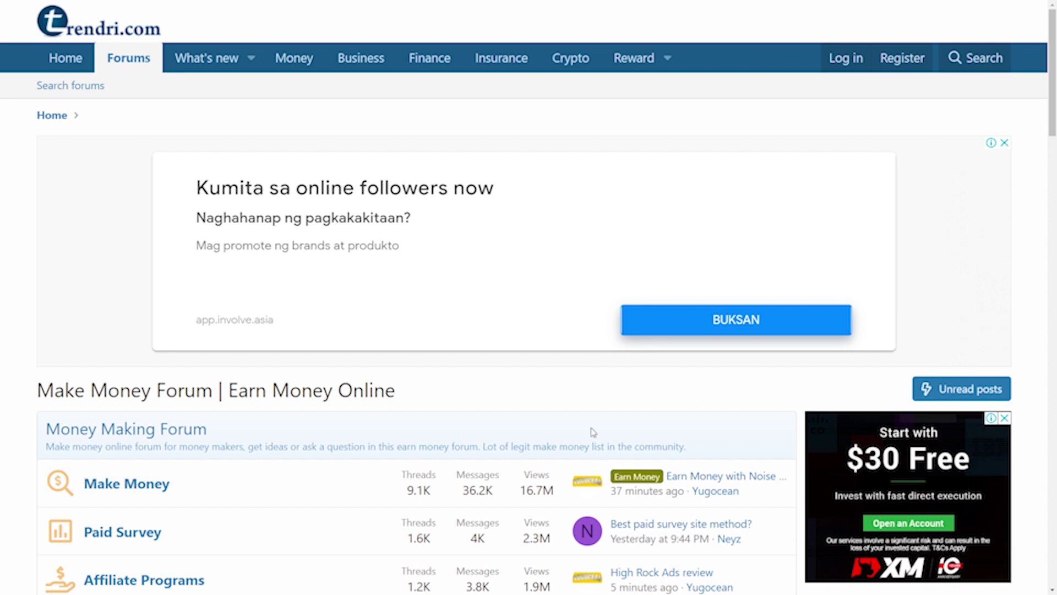
Review the trendri.com sections for money making, business, finance, insurance and cryptocurrency as places to share a link
{"action": "scroll", "coordinate": [593, 432], "scroll_direction": "down", "scroll_amount": 2}
{"action": "scroll", "coordinate": [484, 463], "scroll_direction": "down", "scroll_amount": 3}
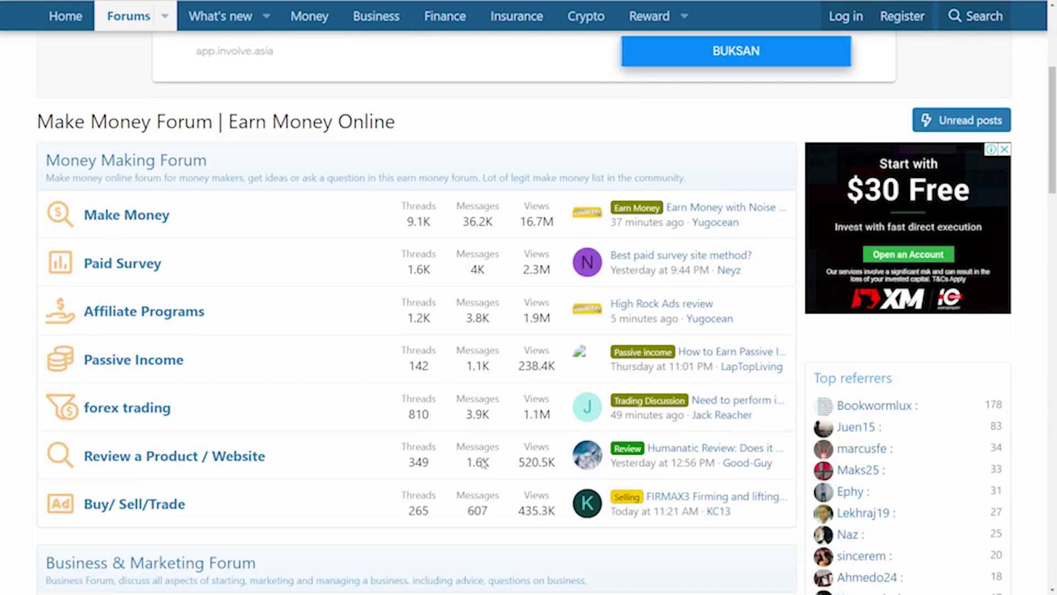
{"action": "scroll", "coordinate": [485, 456], "scroll_direction": "down", "scroll_amount": 2}
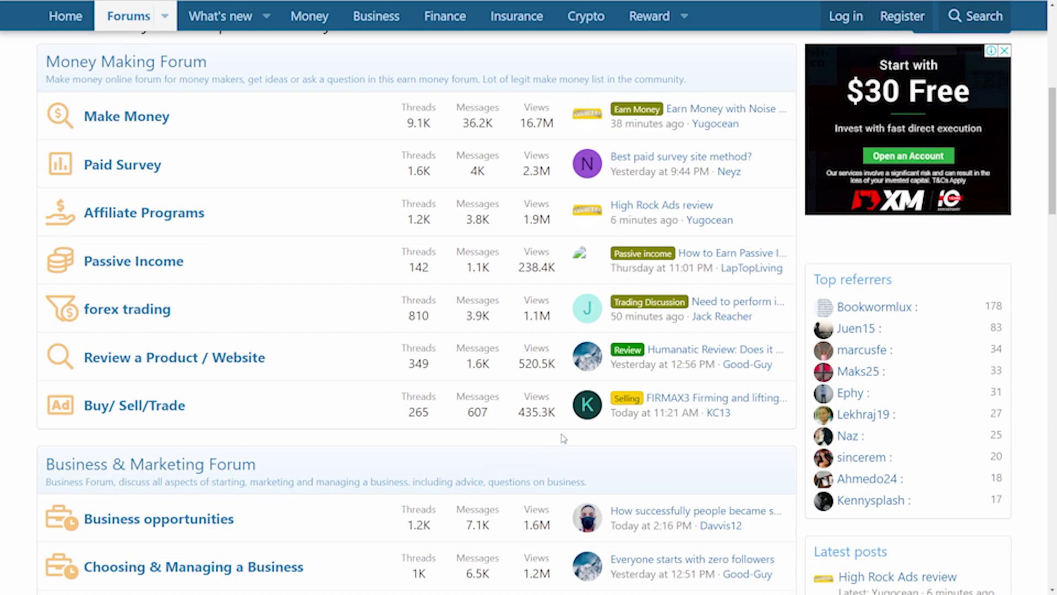
{"action": "scroll", "coordinate": [563, 438], "scroll_direction": "down", "scroll_amount": 5}
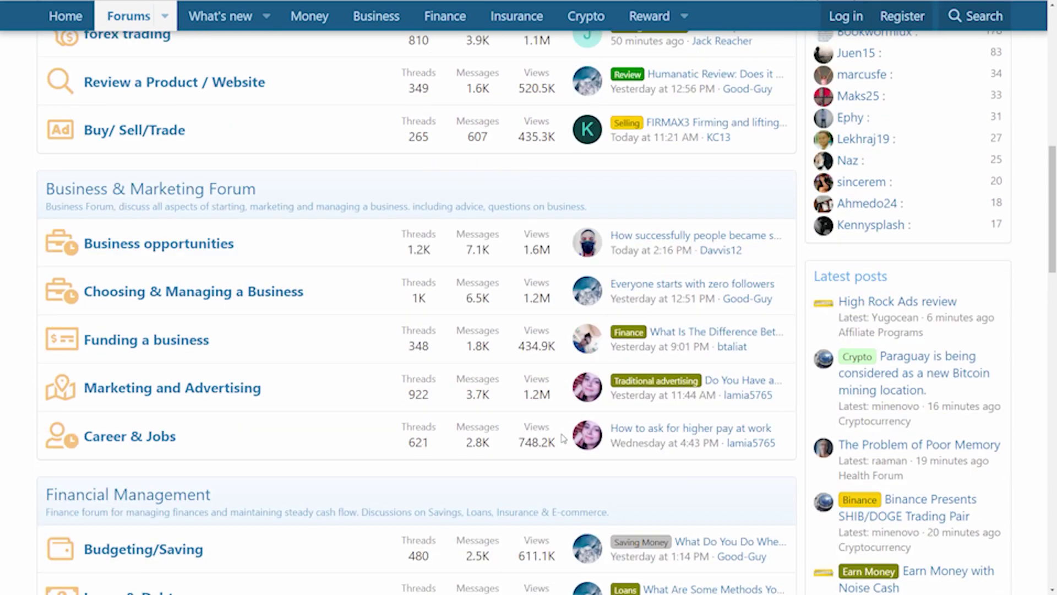
{"action": "scroll", "coordinate": [562, 438], "scroll_direction": "down", "scroll_amount": 3}
{"action": "scroll", "coordinate": [563, 439], "scroll_direction": "down", "scroll_amount": 3}
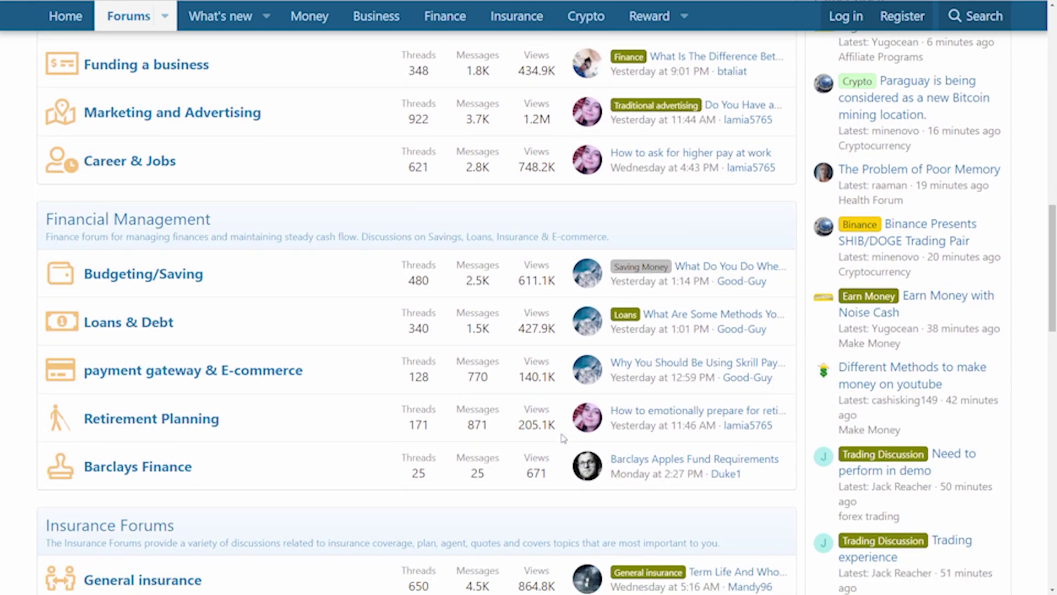
{"action": "scroll", "coordinate": [563, 438], "scroll_direction": "down", "scroll_amount": 9}
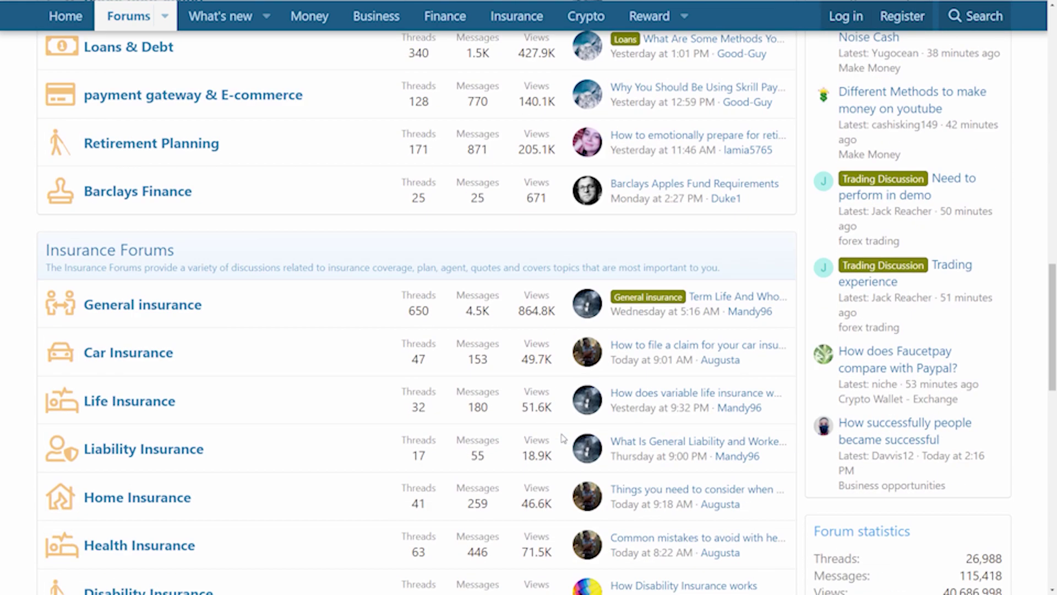
{"action": "scroll", "coordinate": [562, 452], "scroll_direction": "down", "scroll_amount": 8}
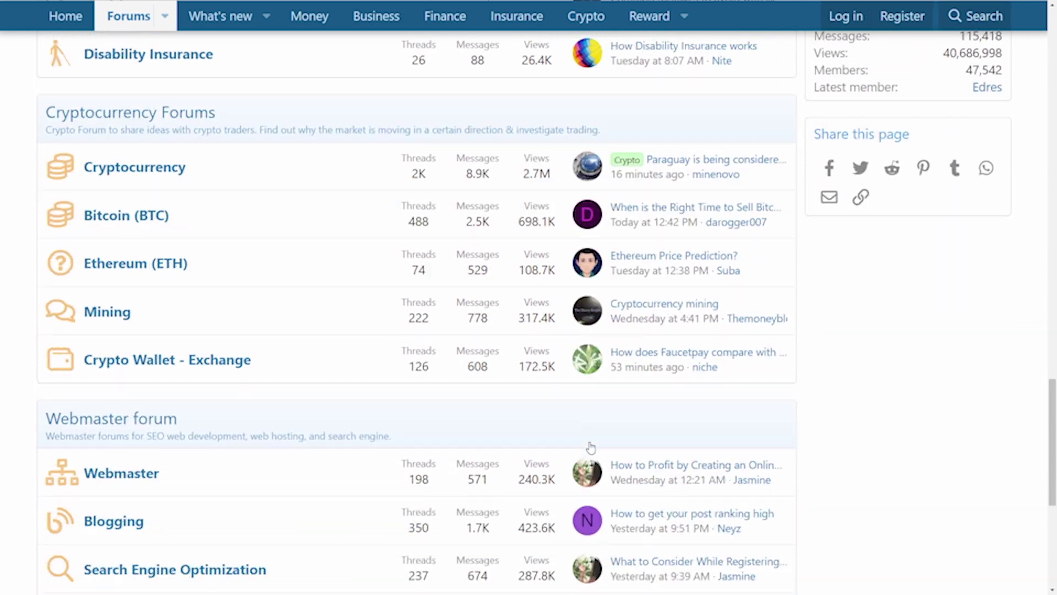
{"action": "scroll", "coordinate": [721, 416], "scroll_direction": "up", "scroll_amount": 20}
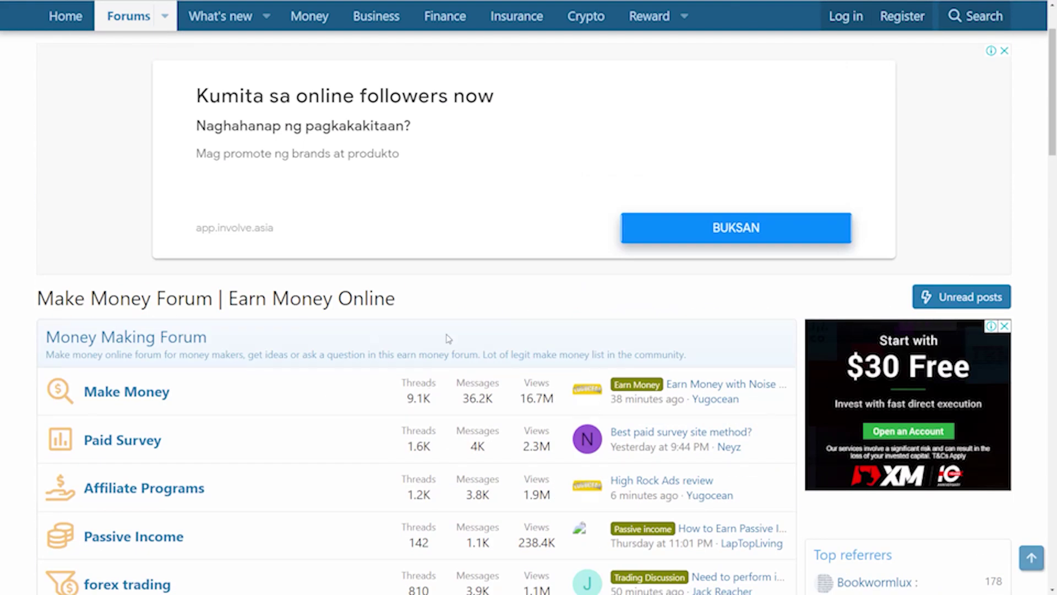
Open the trendri.com registration form and look over its required account fields
{"action": "scroll", "coordinate": [561, 376], "scroll_direction": "down", "scroll_amount": 5}
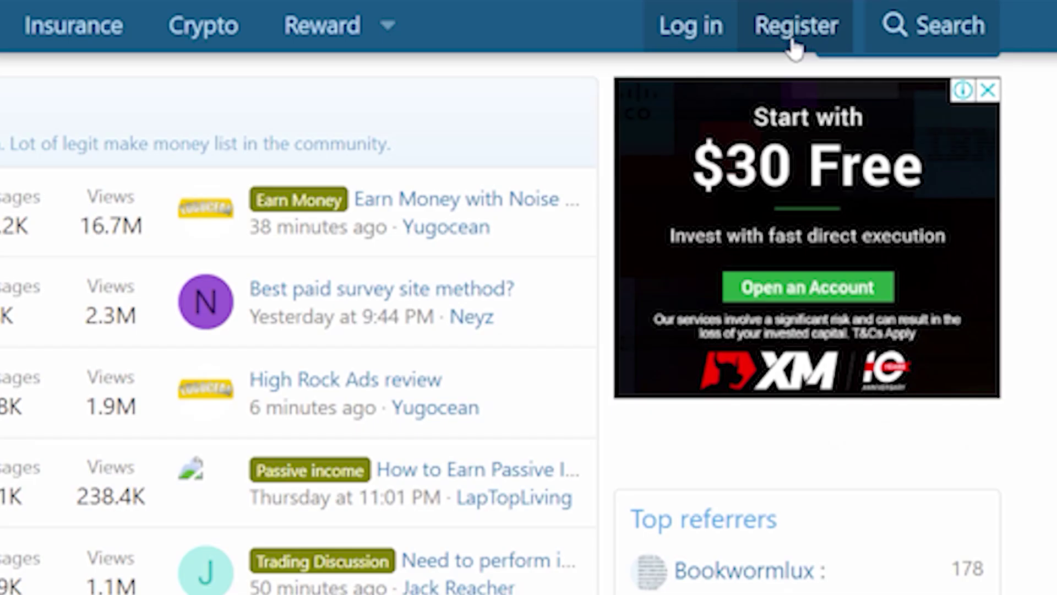
{"action": "left_click", "coordinate": [793, 43]}
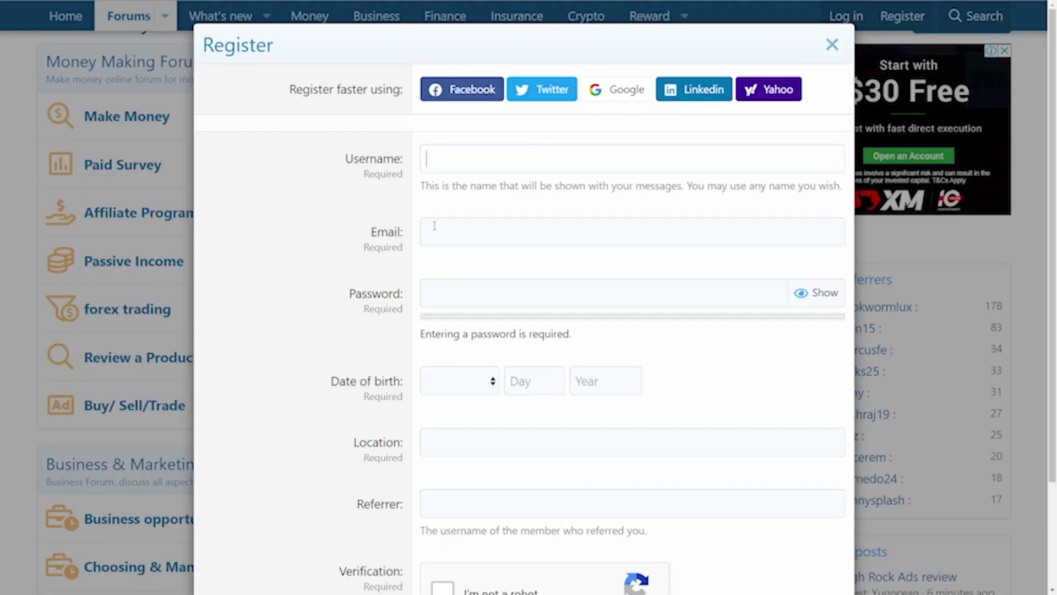
{"action": "scroll", "coordinate": [496, 335], "scroll_direction": "down", "scroll_amount": 2}
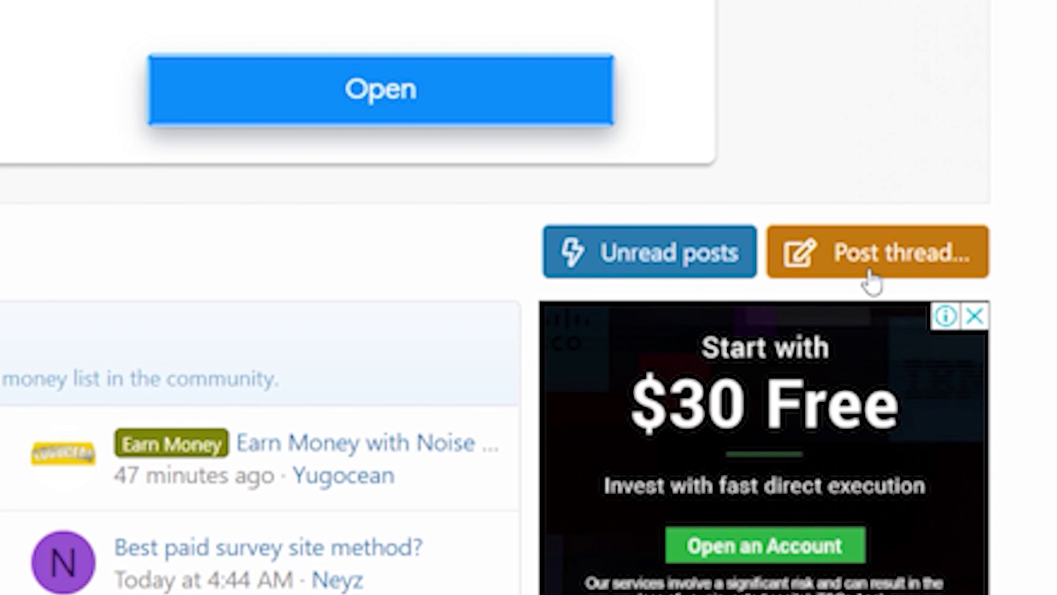
Start a new forum thread and check its message text "9.5% Interest Rates Here --->"
{"action": "left_click", "coordinate": [869, 269]}
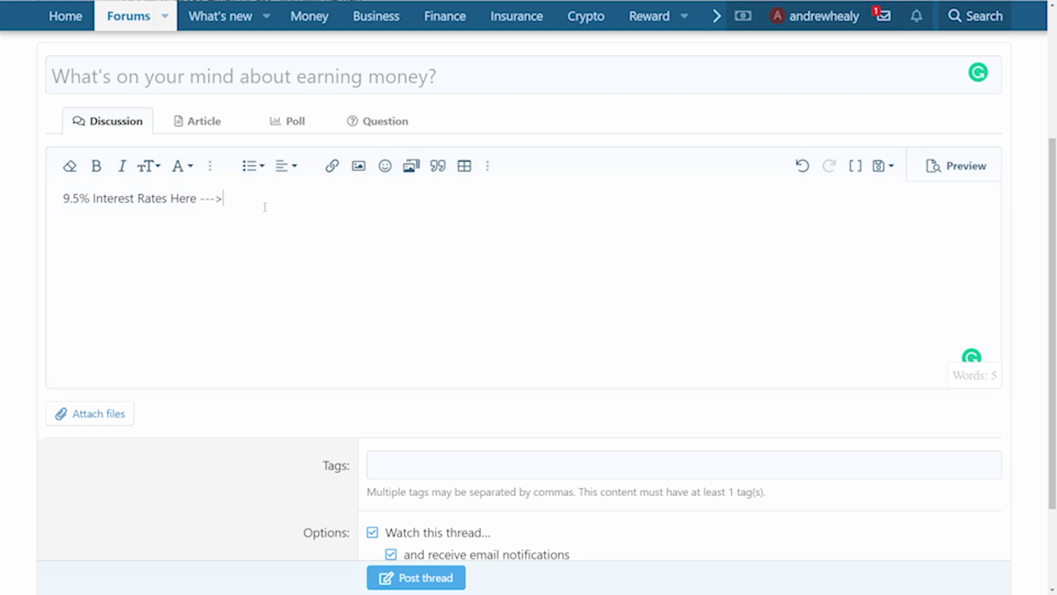
{"action": "left_click_drag", "start_coordinate": [63, 209], "coordinate": [201, 208]}
{"action": "left_click", "coordinate": [283, 212]}
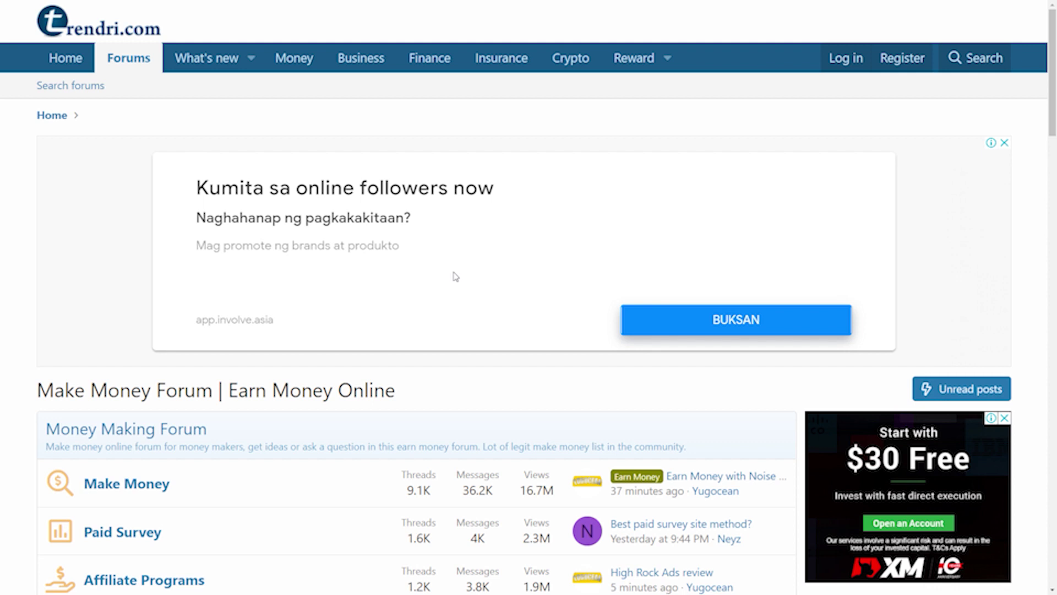
Check the trendri.com forum list again for the Money Making and Business & Marketing categories
{"action": "scroll", "coordinate": [604, 374], "scroll_direction": "down", "scroll_amount": 2}
{"action": "scroll", "coordinate": [631, 316], "scroll_direction": "down", "scroll_amount": 12}
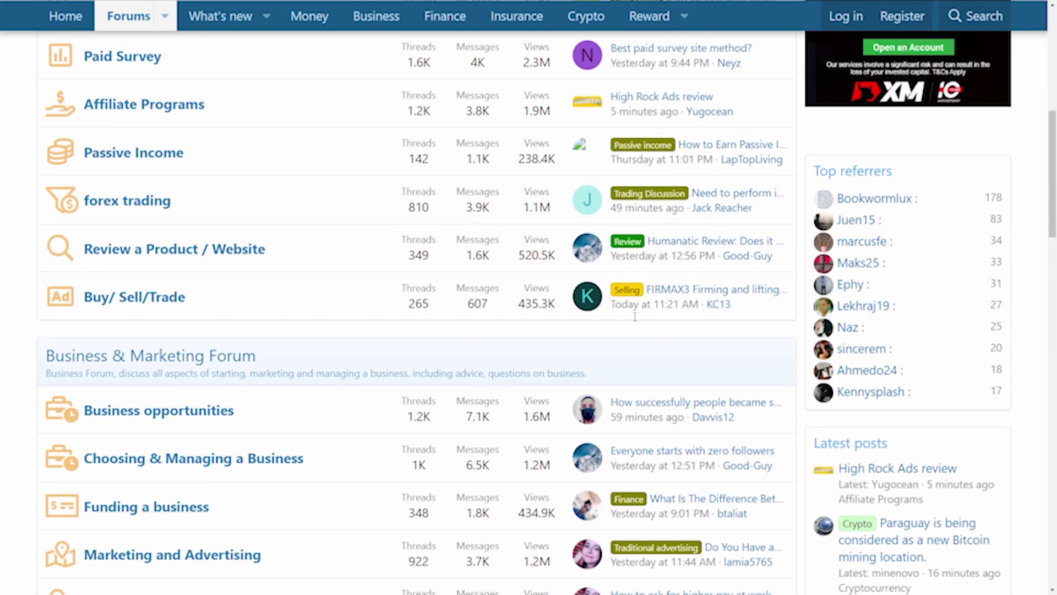
{"action": "scroll", "coordinate": [631, 317], "scroll_direction": "down", "scroll_amount": 6}
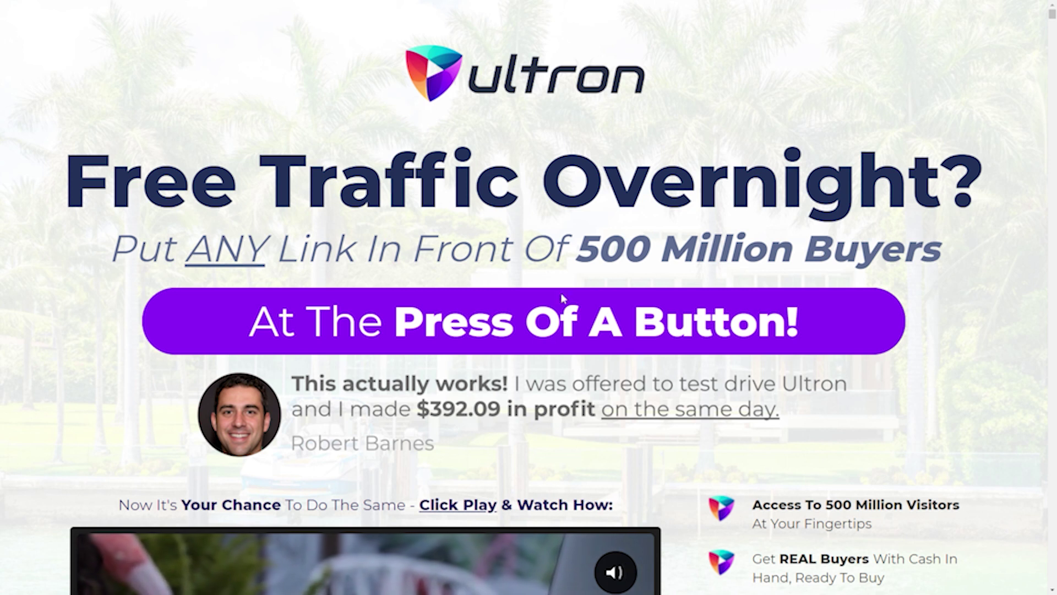
Read the Ultron sales page's feature list, highlighting the 100 Day Money Back Guarantee
{"action": "scroll", "coordinate": [934, 301], "scroll_direction": "down", "scroll_amount": 2}
{"action": "scroll", "coordinate": [936, 298], "scroll_direction": "down", "scroll_amount": 2}
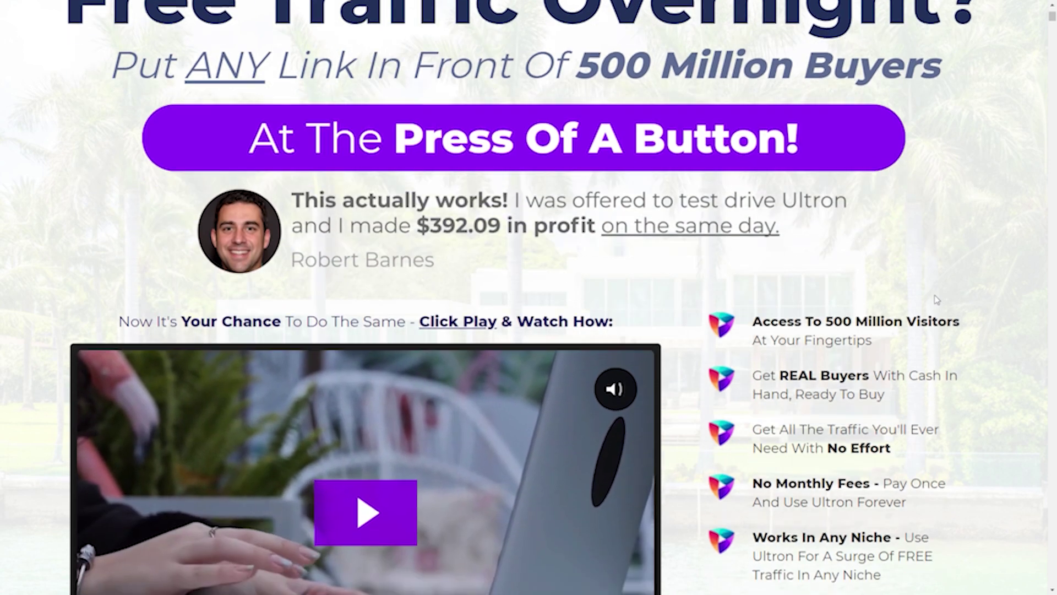
{"action": "scroll", "coordinate": [959, 271], "scroll_direction": "down", "scroll_amount": 4}
{"action": "scroll", "coordinate": [959, 271], "scroll_direction": "down", "scroll_amount": 2}
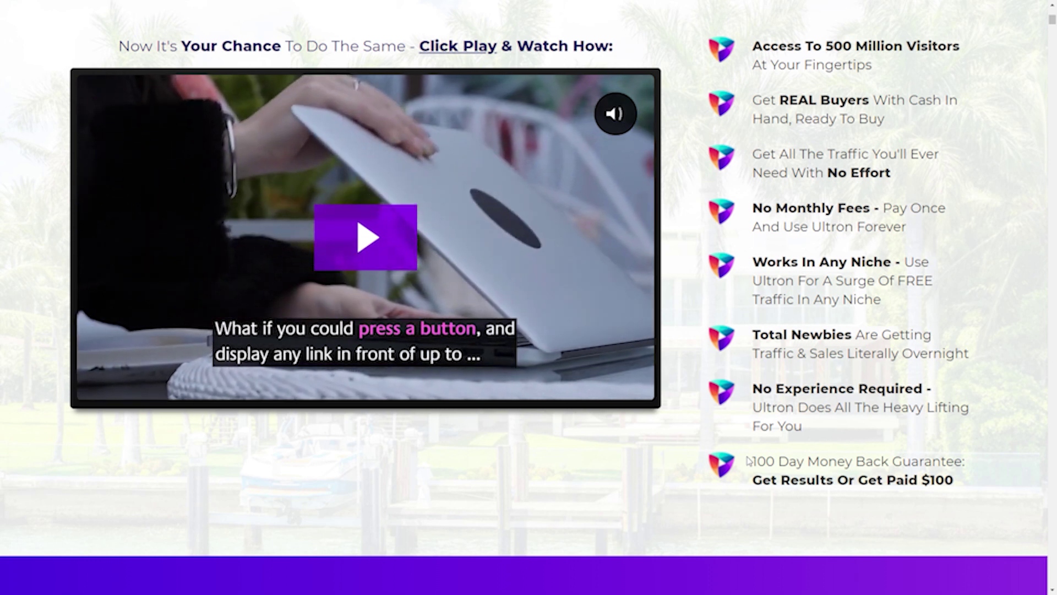
{"action": "left_click_drag", "start_coordinate": [750, 462], "coordinate": [968, 487]}
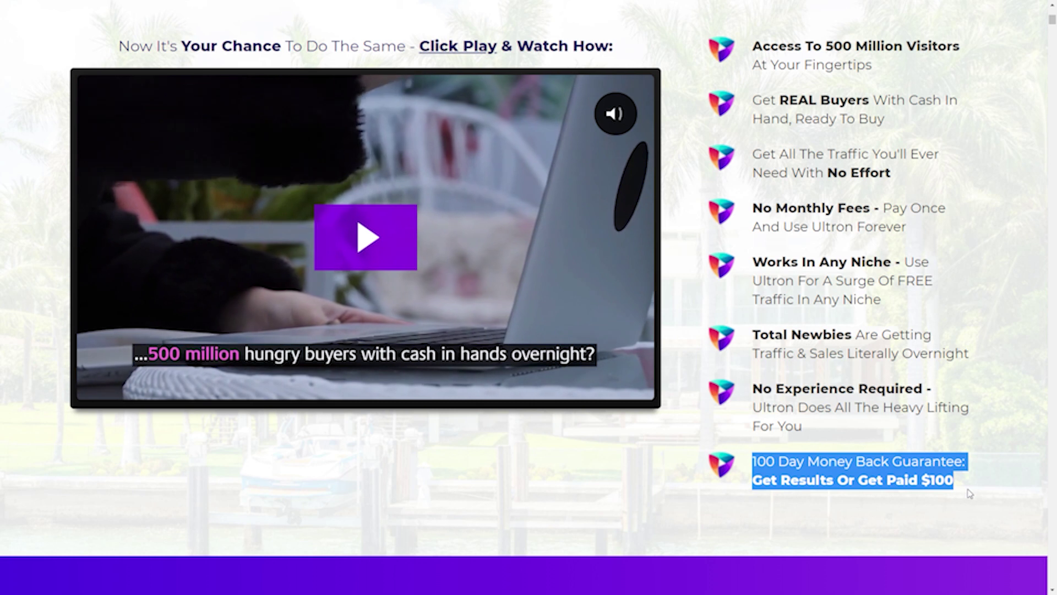
{"action": "left_click", "coordinate": [998, 300]}
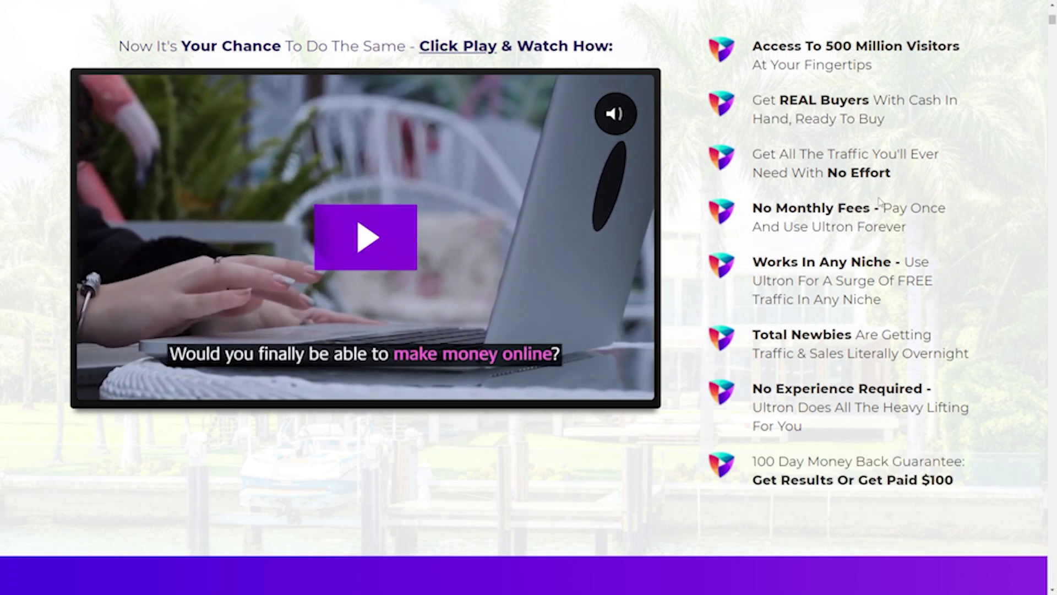